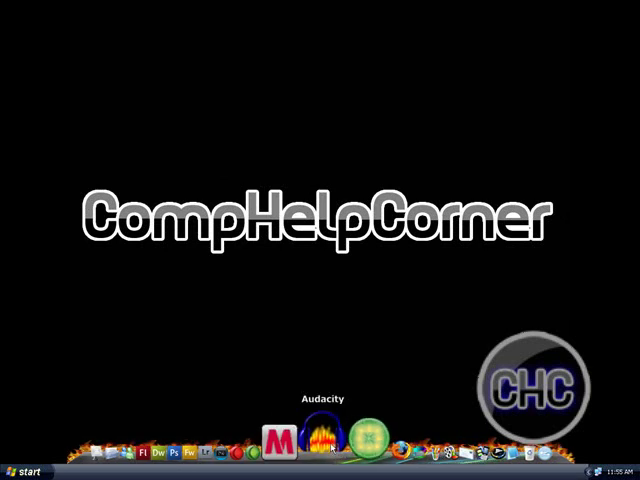
# Launch Audacity, record a roughly four-second voice clip, and select the recorded waveform
pyautogui.click(328, 440)
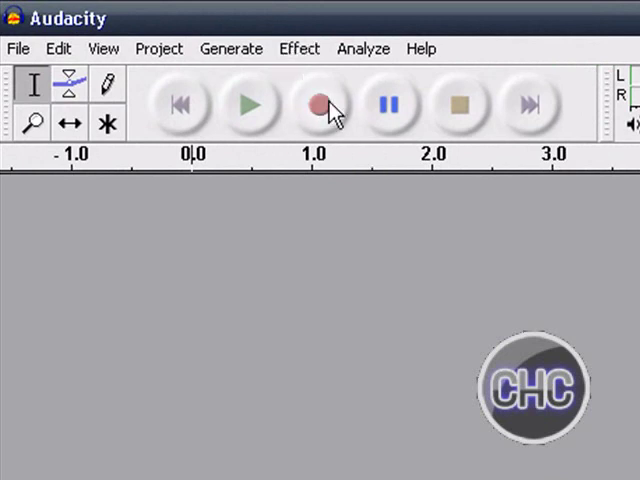
pyautogui.click(325, 107)
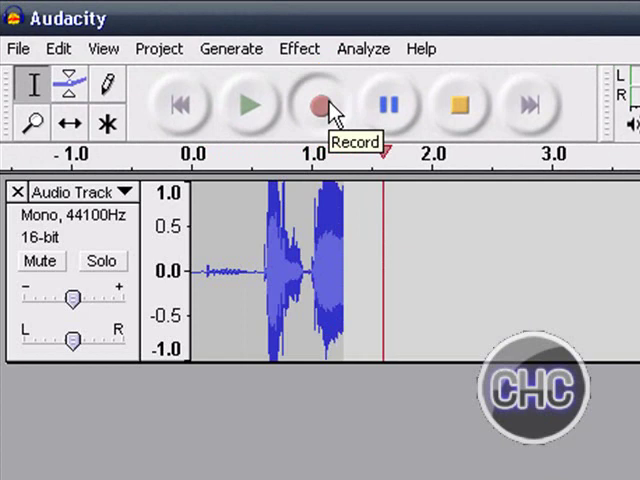
pyautogui.click(460, 104)
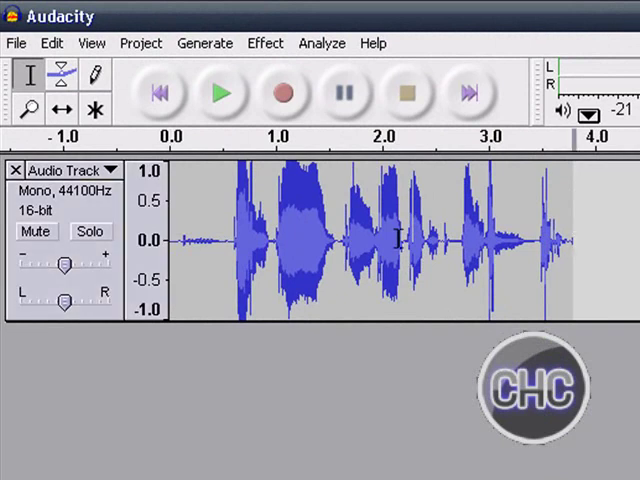
pyautogui.moveTo(570, 245)
pyautogui.mouseDown()
pyautogui.moveTo(303, 240)
pyautogui.moveTo(150, 248)
pyautogui.mouseUp()
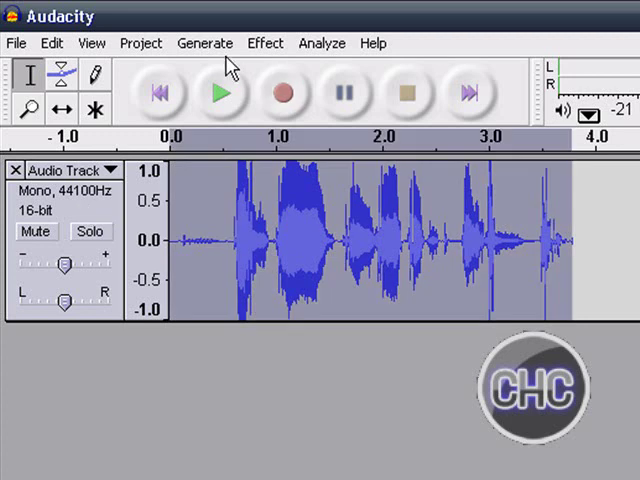
# Apply Change Pitch to the clip, raising it about thirteen semitones
pyautogui.click(265, 43)
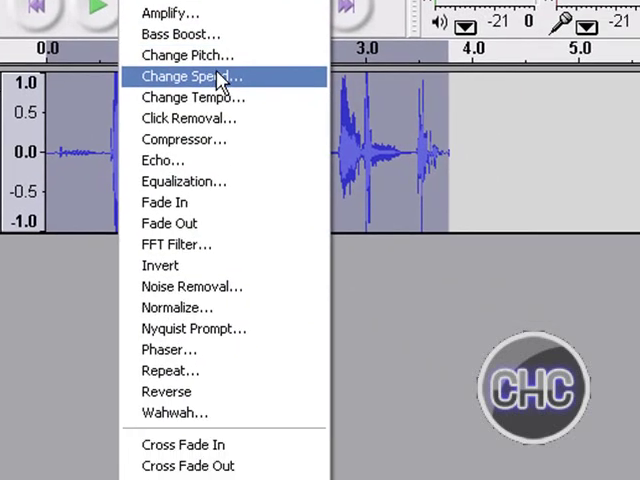
pyautogui.click(310, 143)
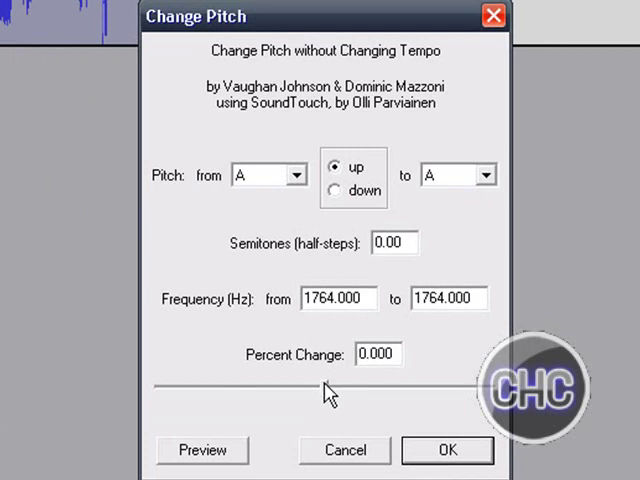
pyautogui.moveTo(327, 390)
pyautogui.mouseDown()
pyautogui.moveTo(407, 392)
pyautogui.moveTo(378, 392)
pyautogui.moveTo(388, 392)
pyautogui.mouseUp()
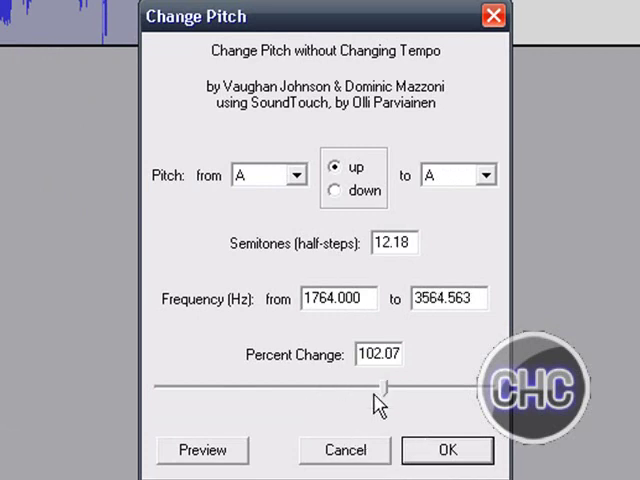
pyautogui.moveTo(386, 392)
pyautogui.mouseDown()
pyautogui.moveTo(140, 388)
pyautogui.moveTo(412, 392)
pyautogui.moveTo(386, 392)
pyautogui.mouseUp()
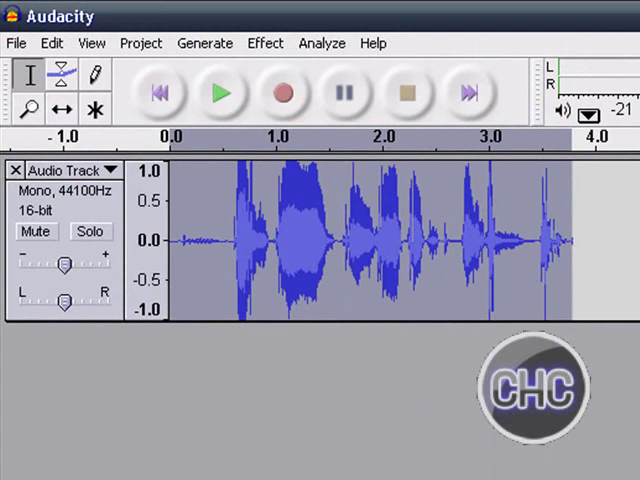
# Play the pitch-shifted clip from its start, then select the entire track
pyautogui.click(180, 226)
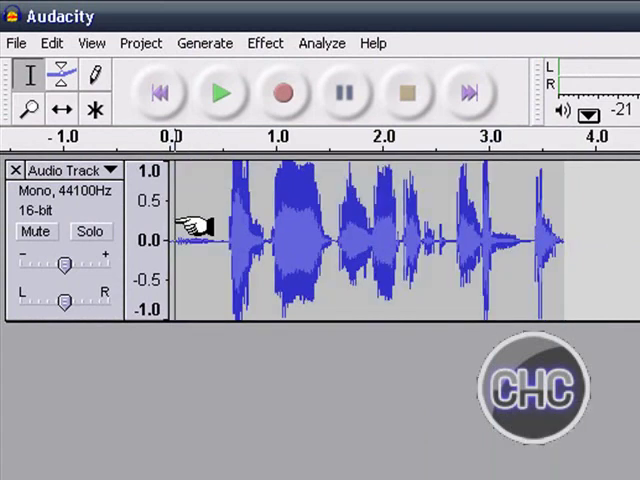
pyautogui.click(220, 94)
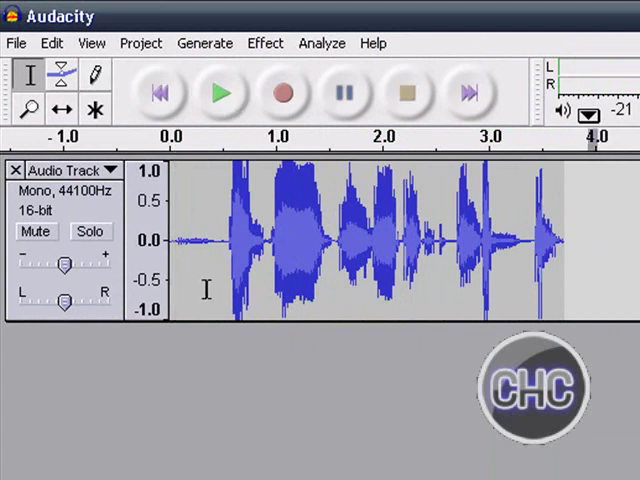
pyautogui.hotkey('ctrl', 'a')
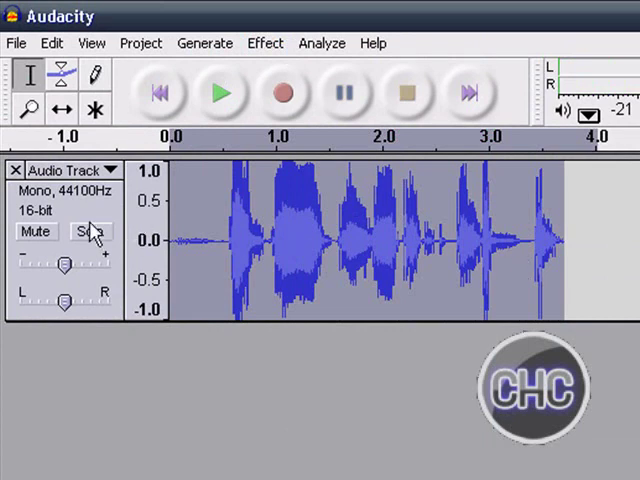
# Lower the clip's pitch by 22 percent (about six semitones) and play it back
pyautogui.click(265, 43)
pyautogui.click(190, 55)
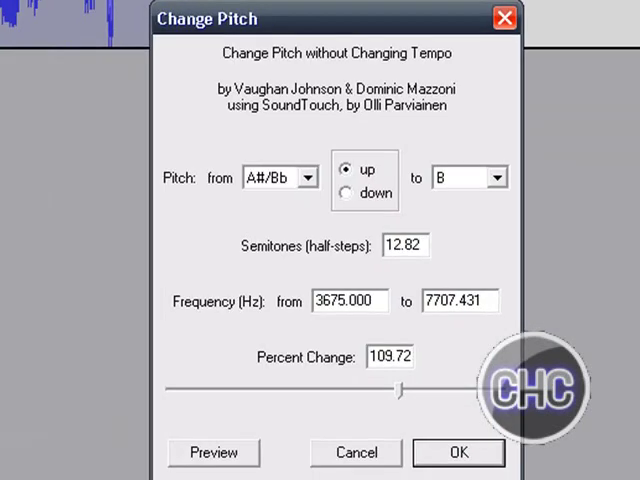
pyautogui.moveTo(397, 390); pyautogui.dragTo(297, 390)
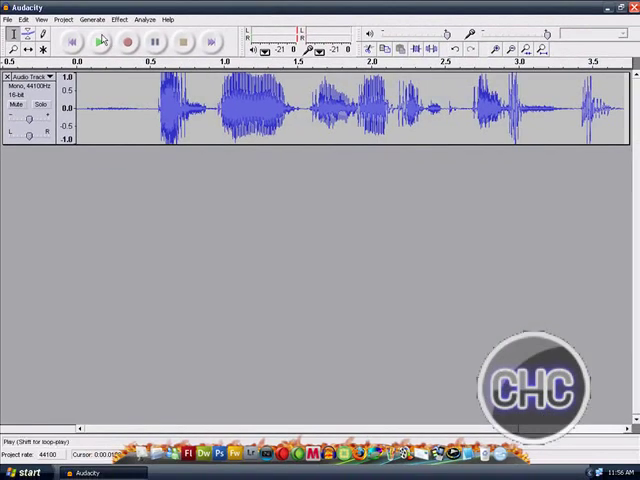
pyautogui.click(108, 46)
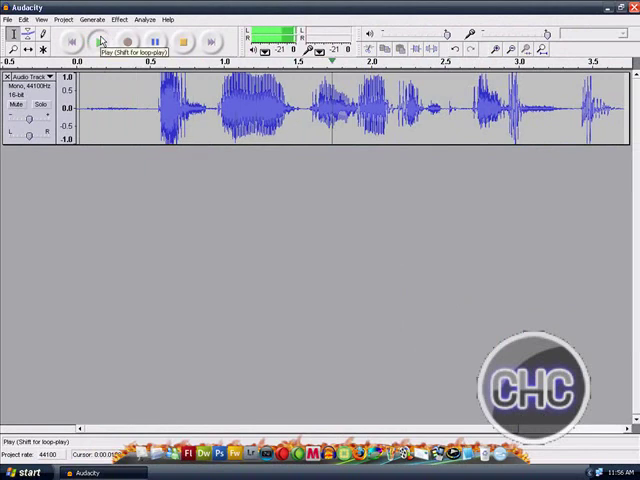
pyautogui.click(185, 44)
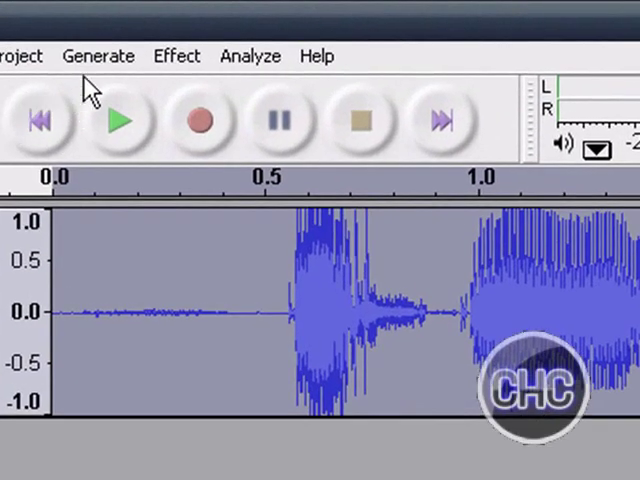
# Lower the clip's pitch by 32 percent and play the result
pyautogui.click(176, 56)
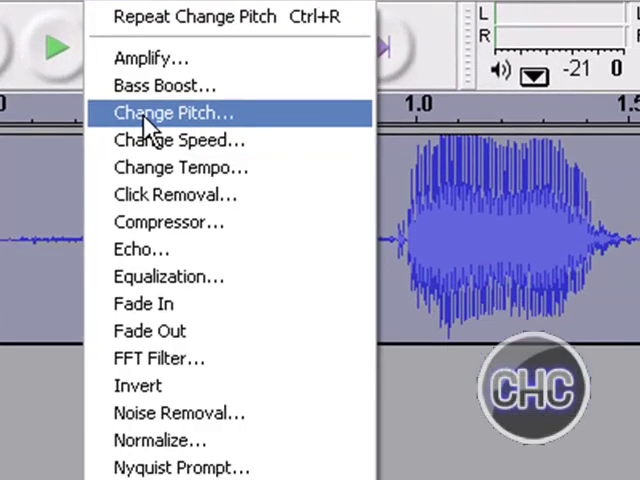
pyautogui.click(143, 117)
pyautogui.moveTo(268, 348); pyautogui.dragTo(240, 348)
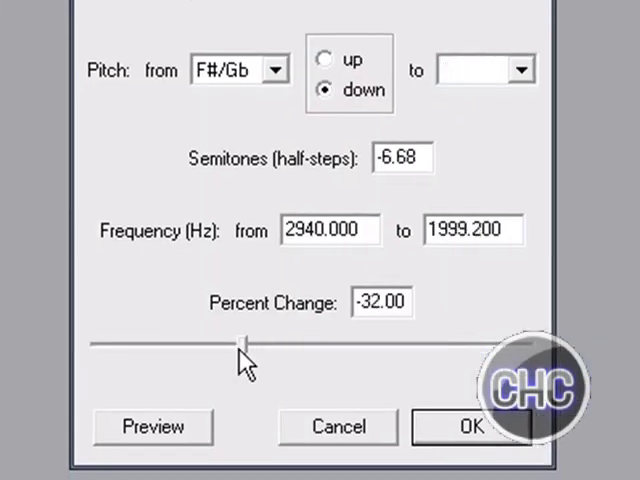
pyautogui.click(339, 426)
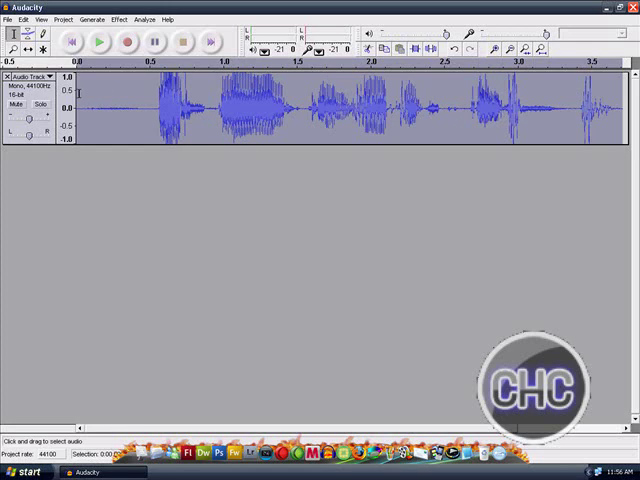
pyautogui.click(94, 100)
pyautogui.click(101, 42)
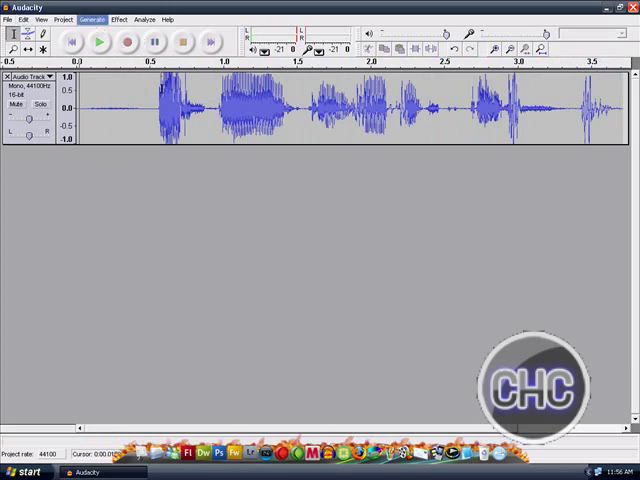
# Select the whole waveform and delete it from the track
pyautogui.click(600, 105)
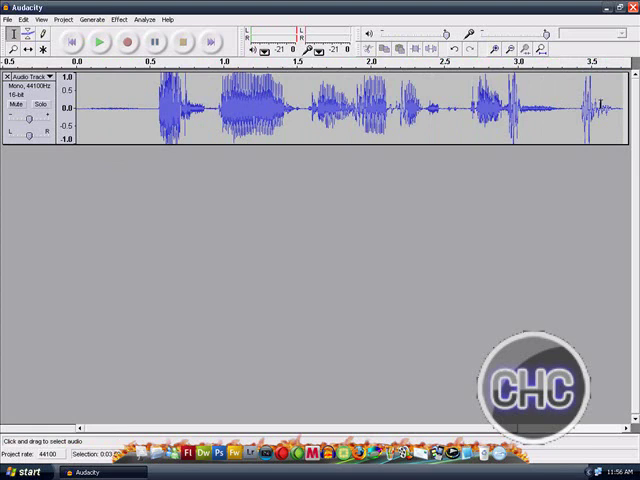
pyautogui.moveTo(600, 105); pyautogui.dragTo(80, 125)
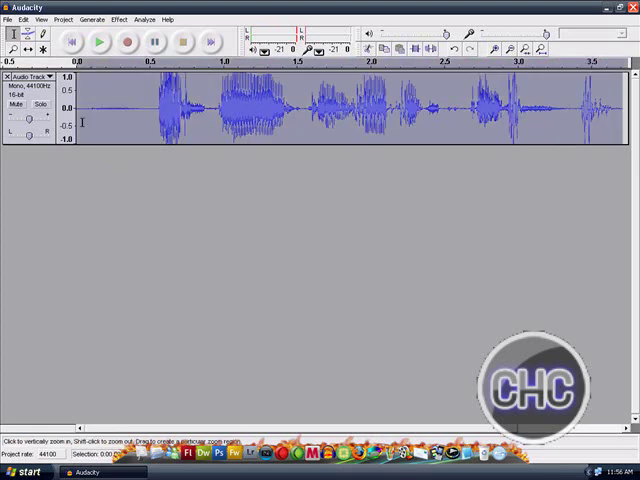
pyautogui.click(375, 50)
# Close Audacity without saving changes
pyautogui.click(632, 8)
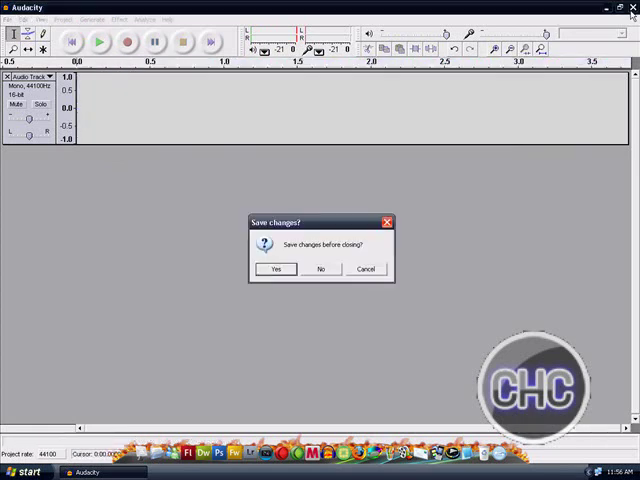
pyautogui.click(322, 269)
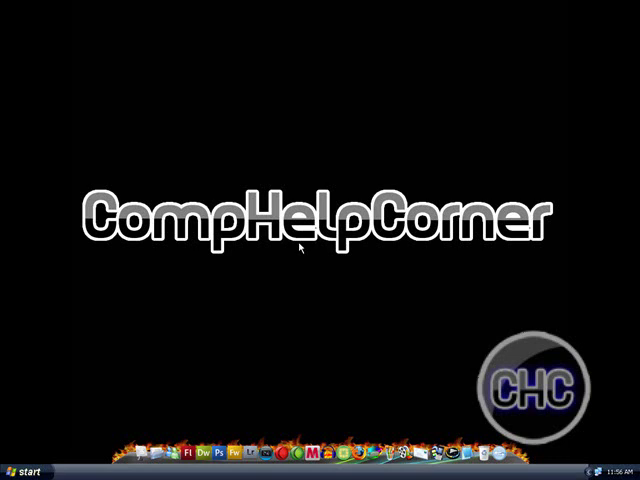